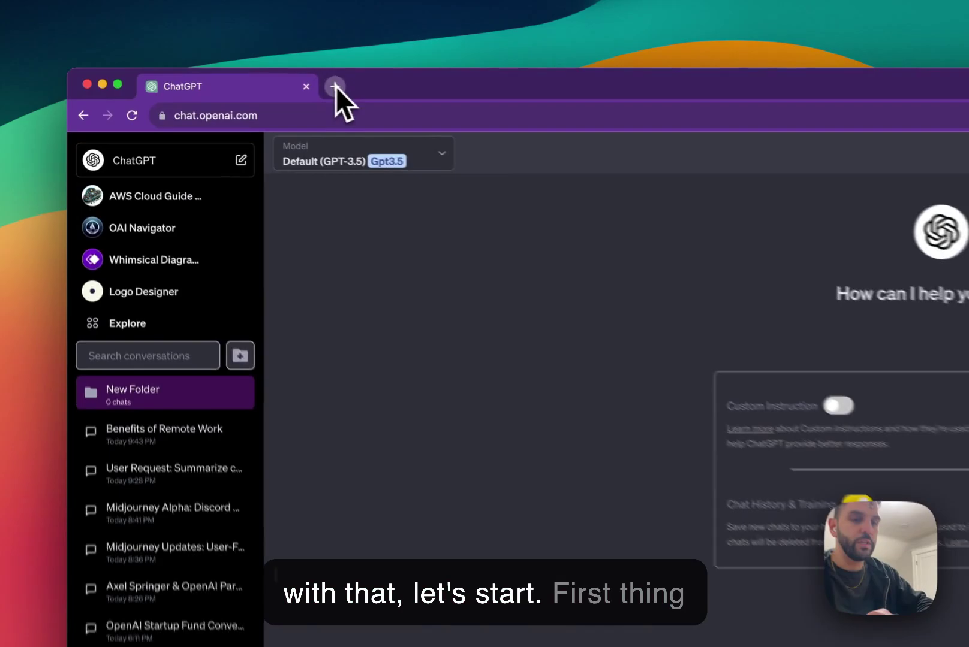
# Search Google for 'superpower chatgpt' in a new tab and open the extension's Chrome Web Store page
pyautogui.click(210, 77)
pyautogui.write('sup')
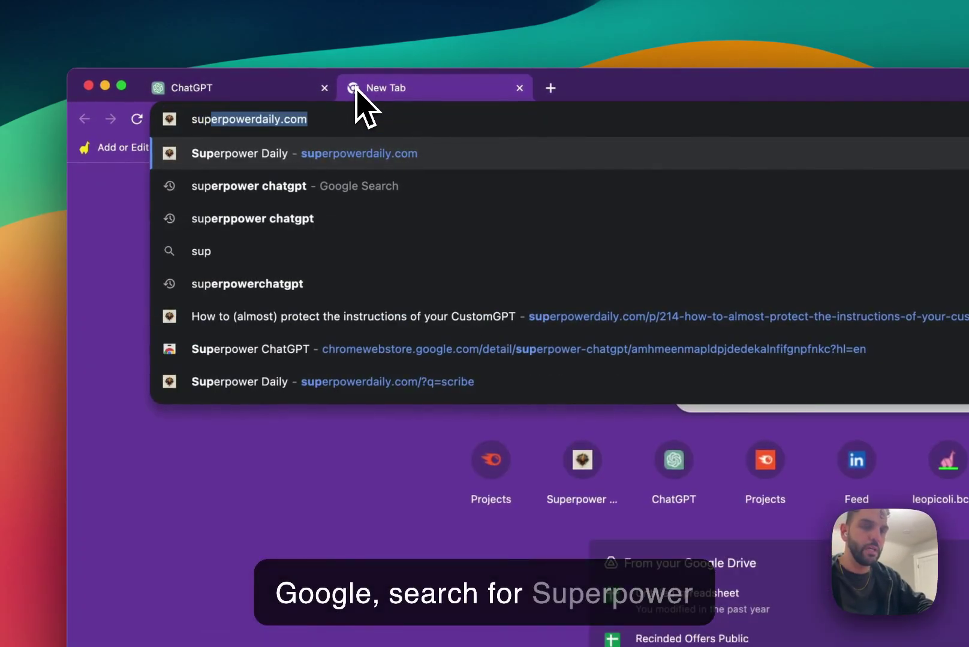
pyautogui.write('erpower chatgpt')
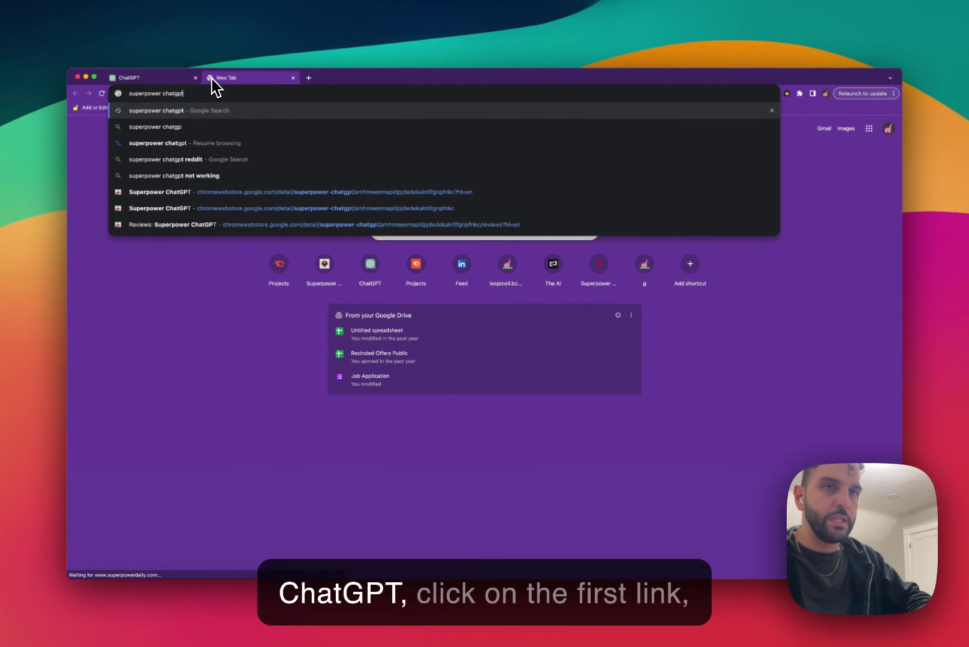
pyautogui.press('Return')
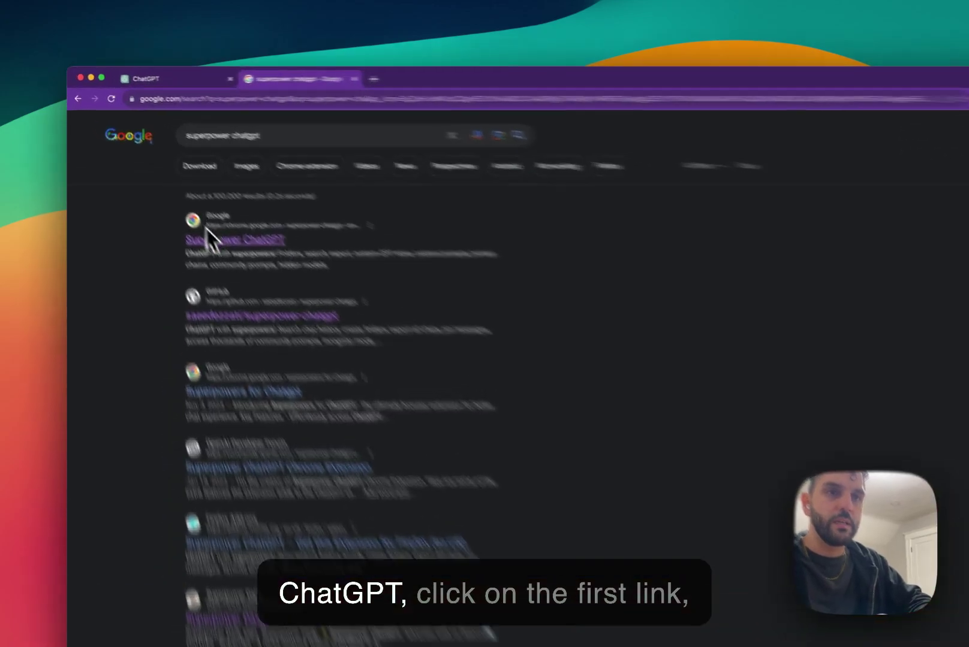
pyautogui.click(519, 309)
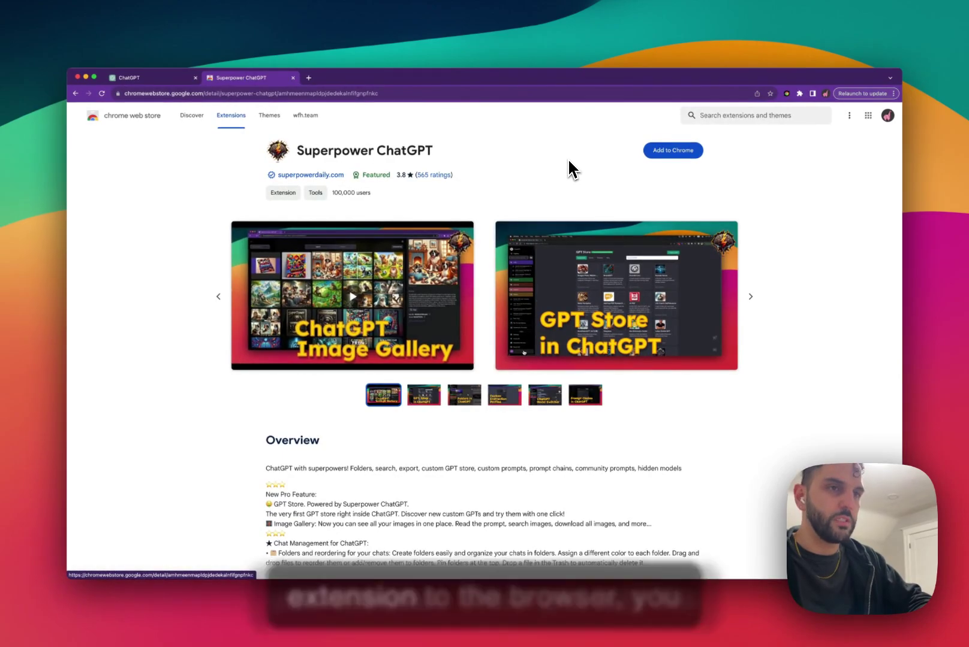
# Close the Web Store tab to get back to the Benefits of Remote Work chat
pyautogui.press('super+w')
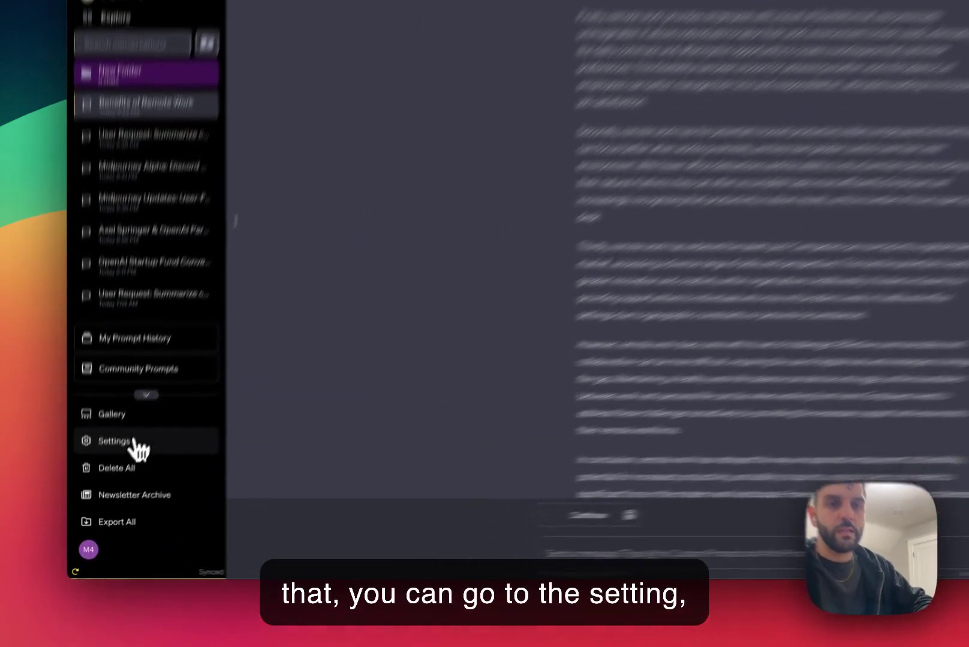
# In Superpower's Conversation settings, enable Custom Conversation Width and set the width to 80%
pyautogui.click(110, 486)
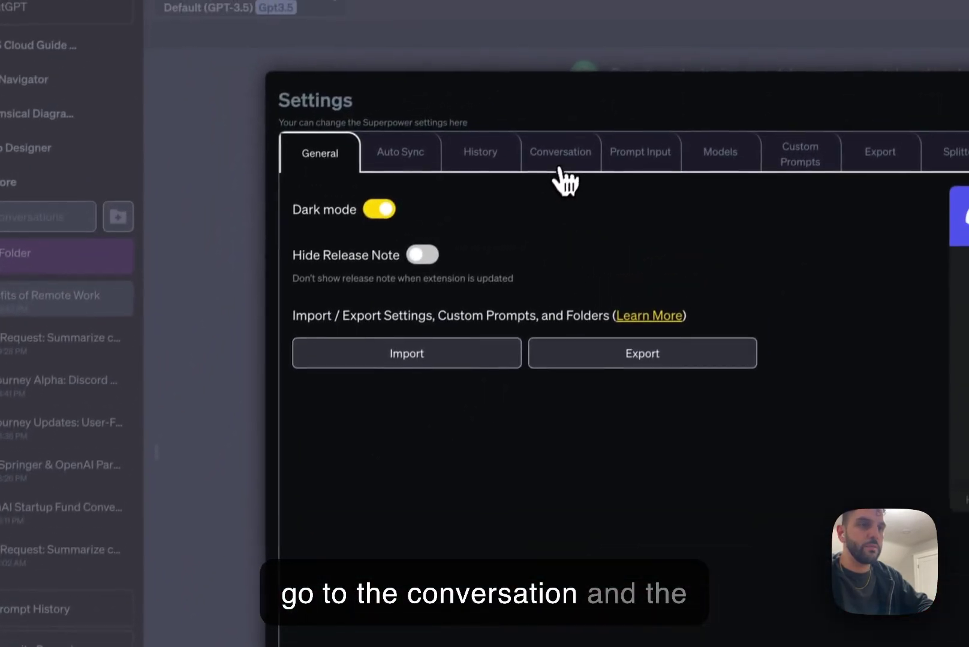
pyautogui.click(596, 83)
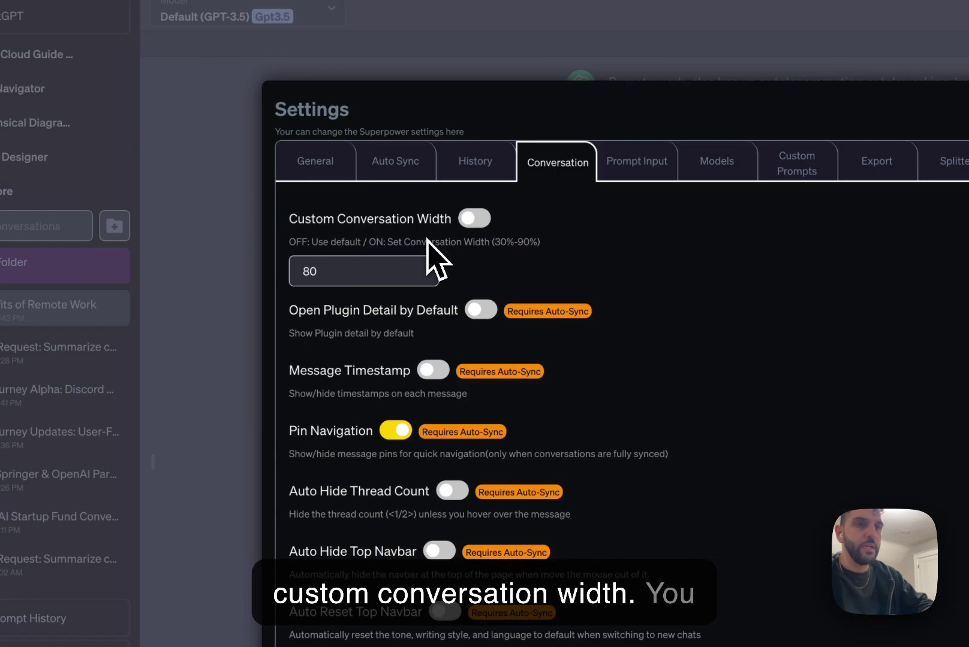
pyautogui.click(474, 219)
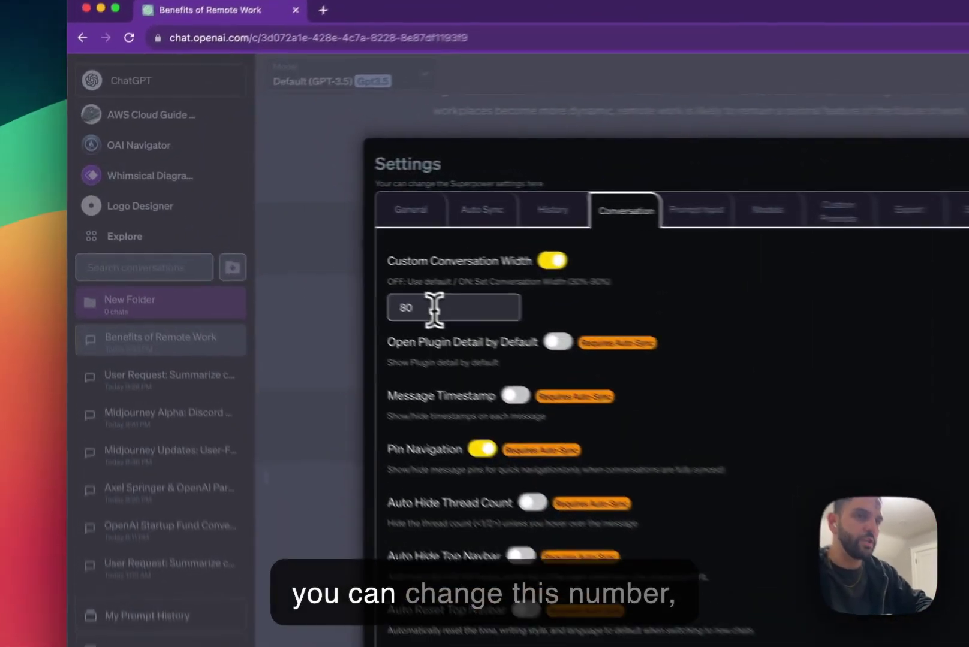
pyautogui.doubleClick(272, 246)
pyautogui.write('94')
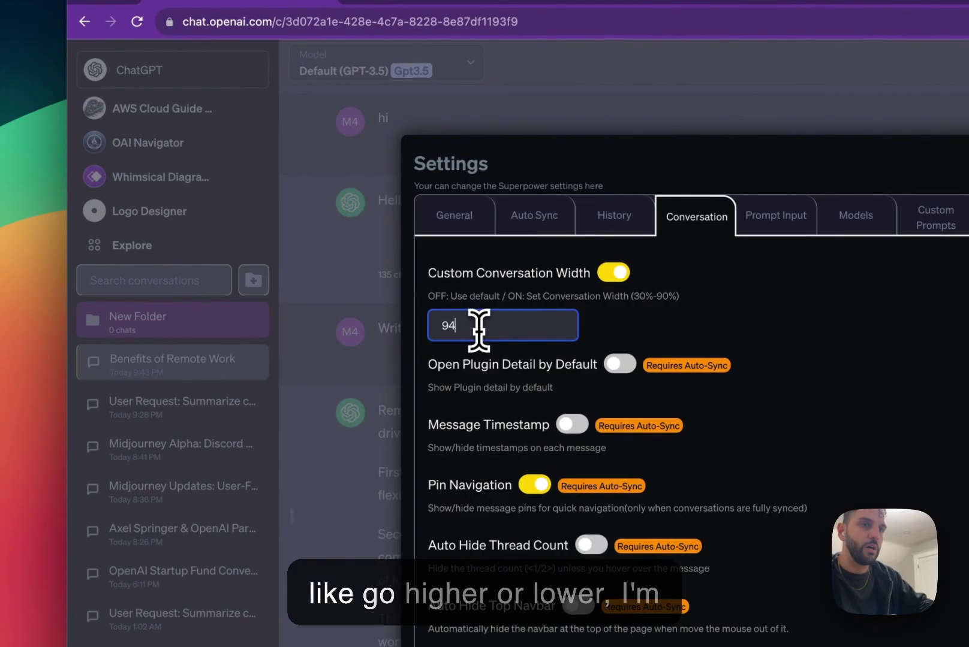
pyautogui.press('BackSpace')
pyautogui.press('BackSpace')
pyautogui.write('85')
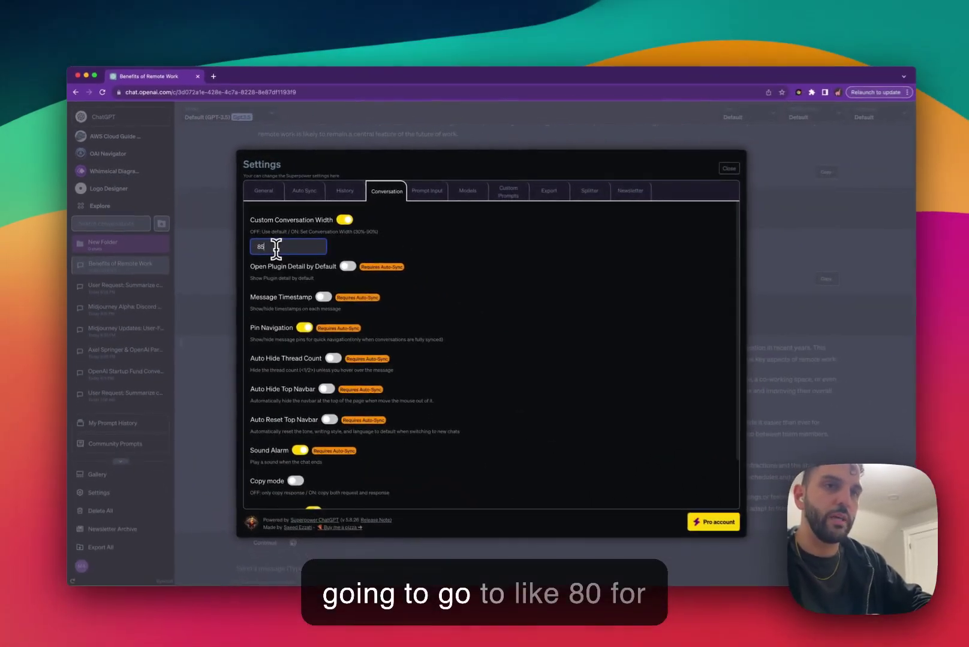
pyautogui.press('Down')
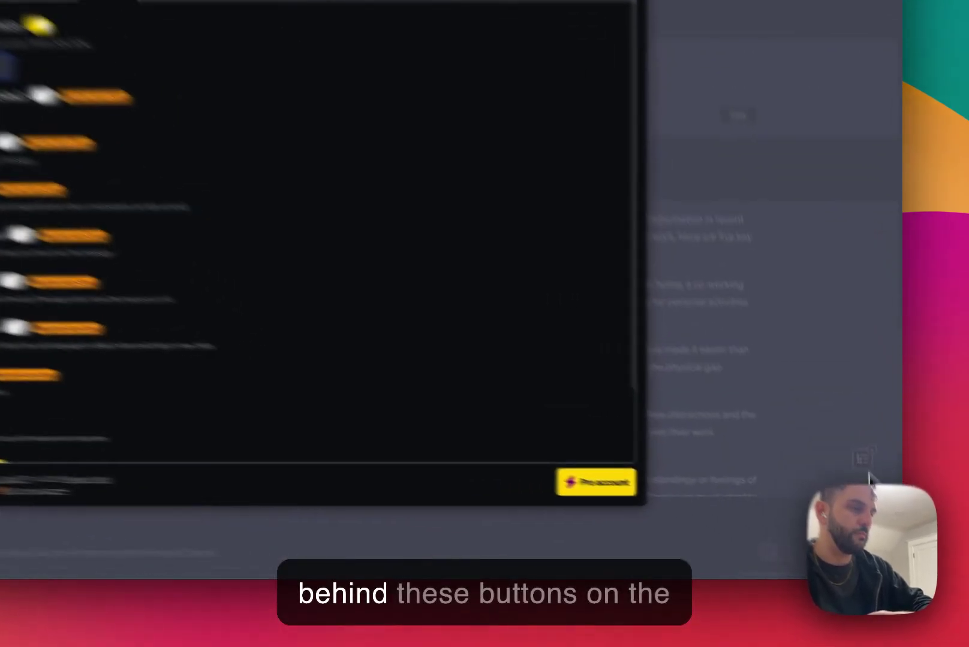
# Close Settings, jump to the end of the chat and scroll through it at 80% width
pyautogui.click(876, 453)
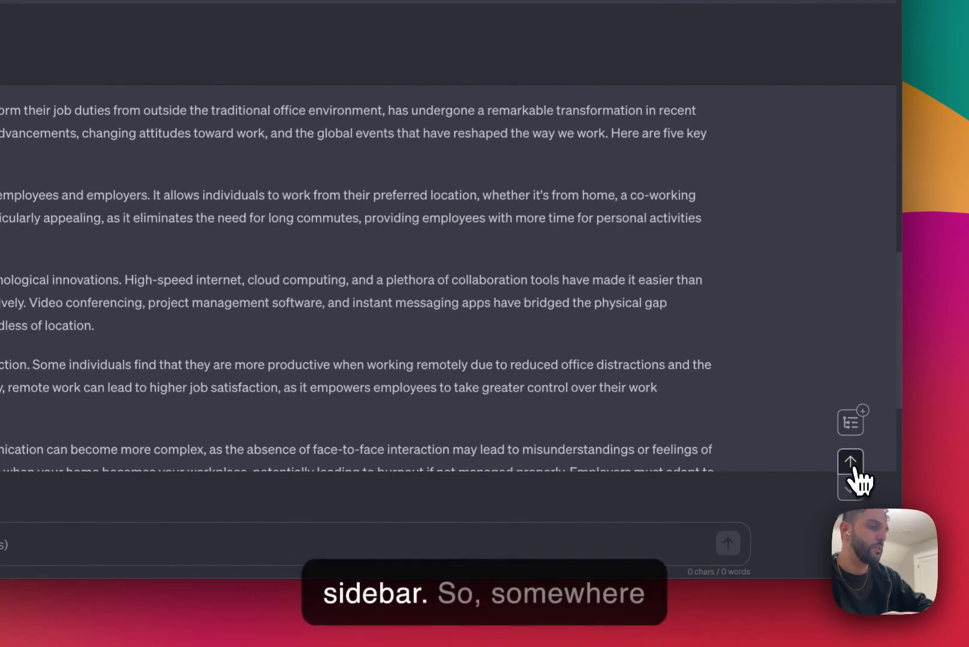
pyautogui.click(852, 489)
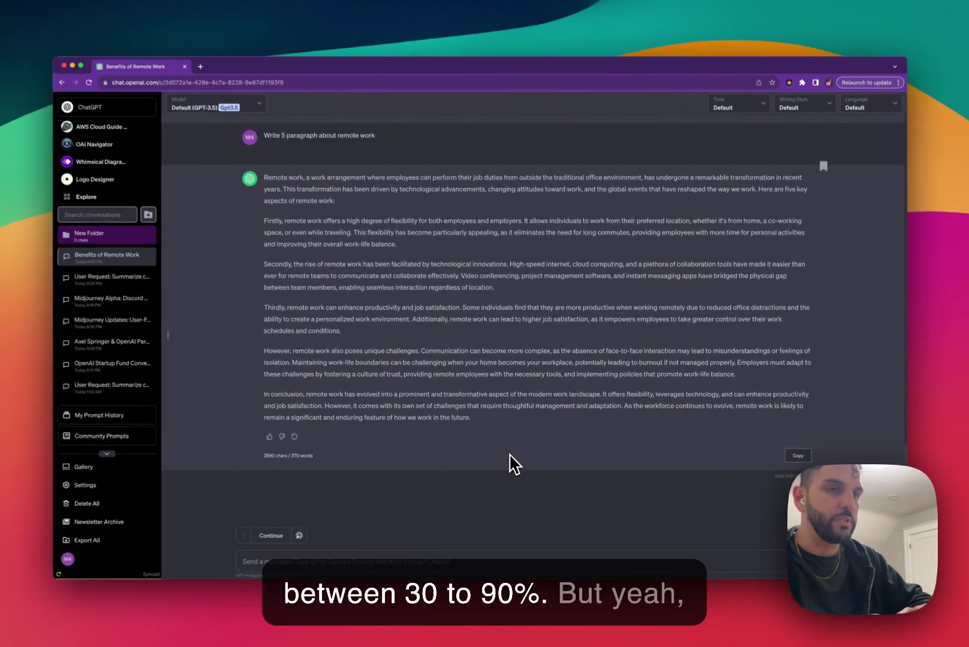
pyautogui.scroll(2, 512, 460)
pyautogui.scroll(10, 515, 467)
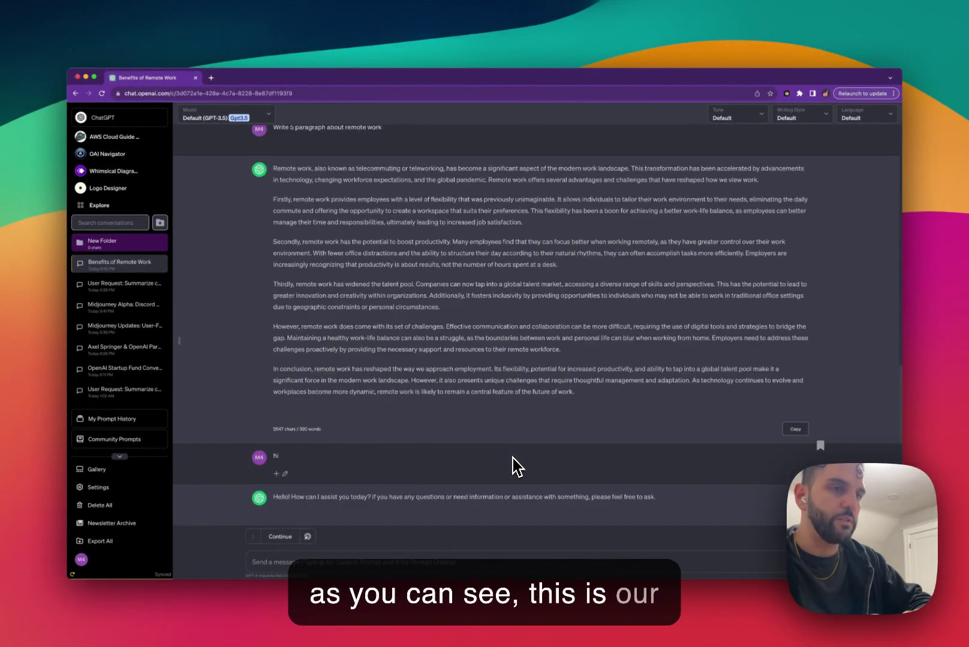
pyautogui.scroll(-10, 514, 466)
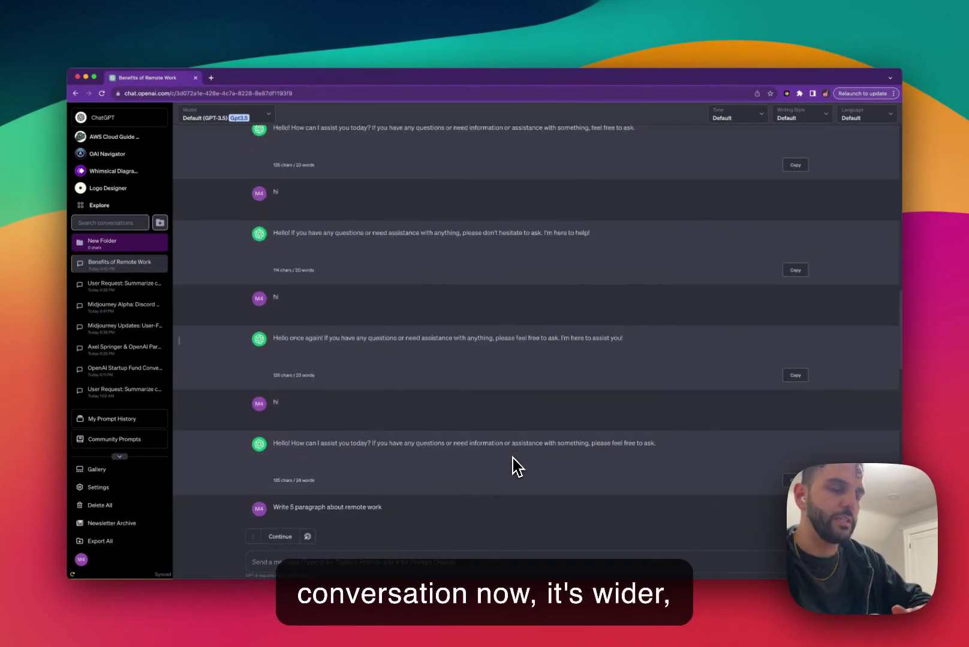
pyautogui.scroll(1, 513, 466)
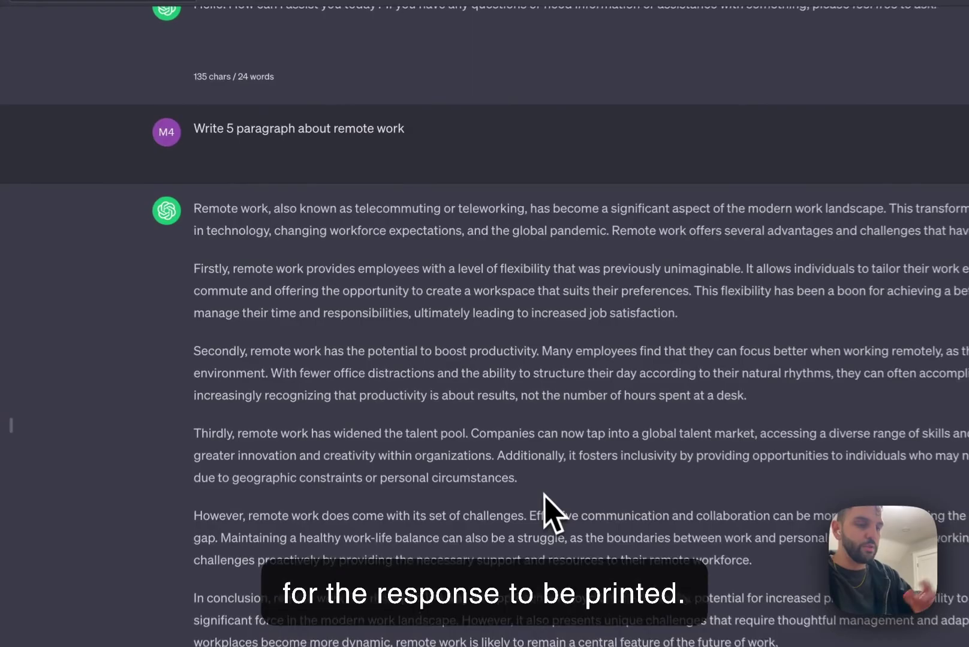
# Reopen Superpower's Conversation settings with Cmd+Shift+> and switch off custom width and the sound alarm
pyautogui.press('super+shift+period')
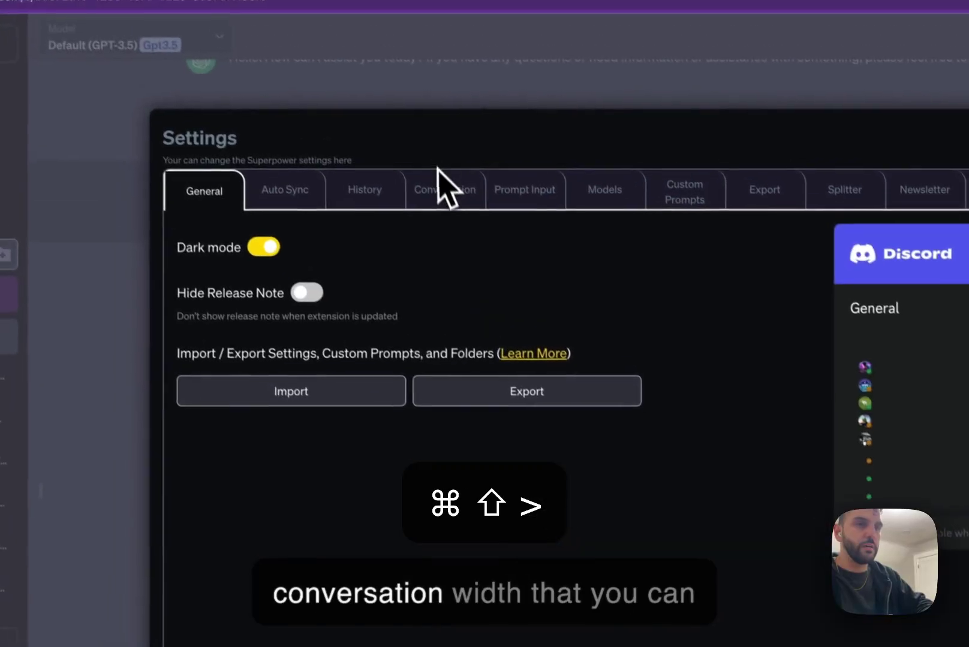
pyautogui.click(459, 216)
pyautogui.click(373, 260)
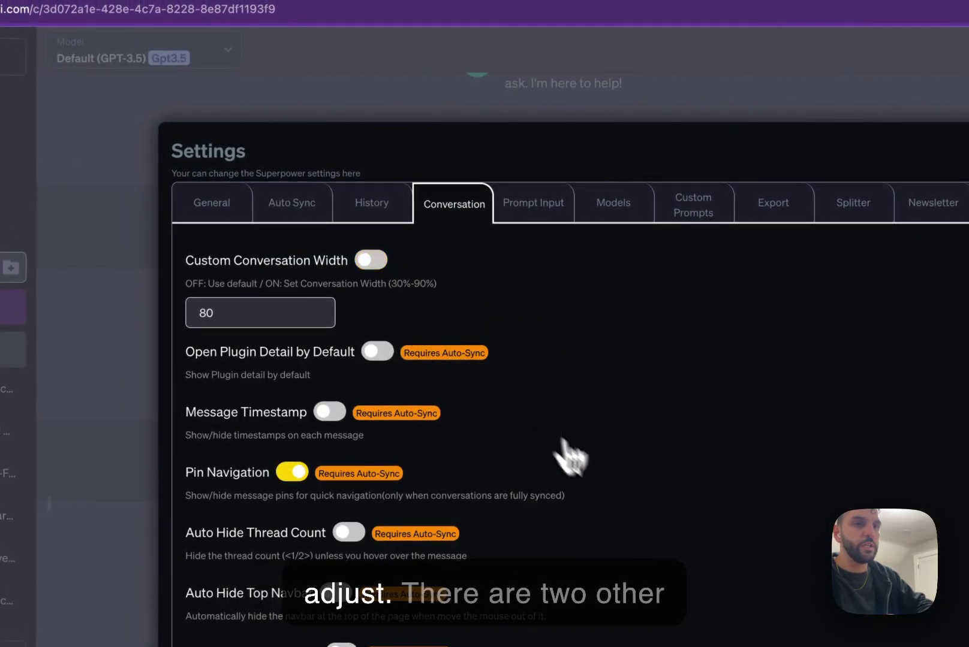
pyautogui.scroll(-2, 600, 479)
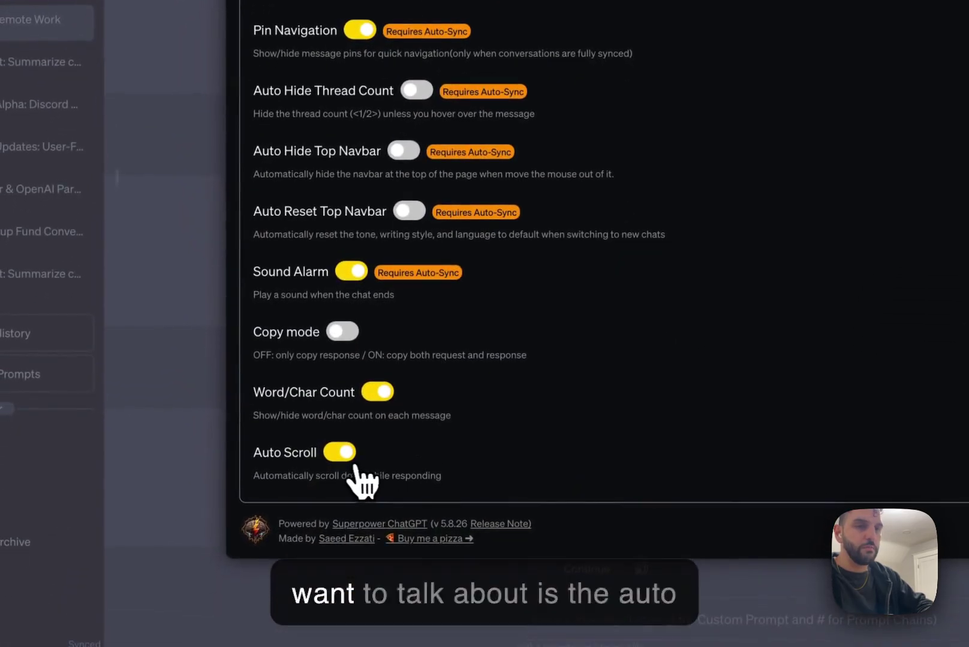
pyautogui.click(353, 272)
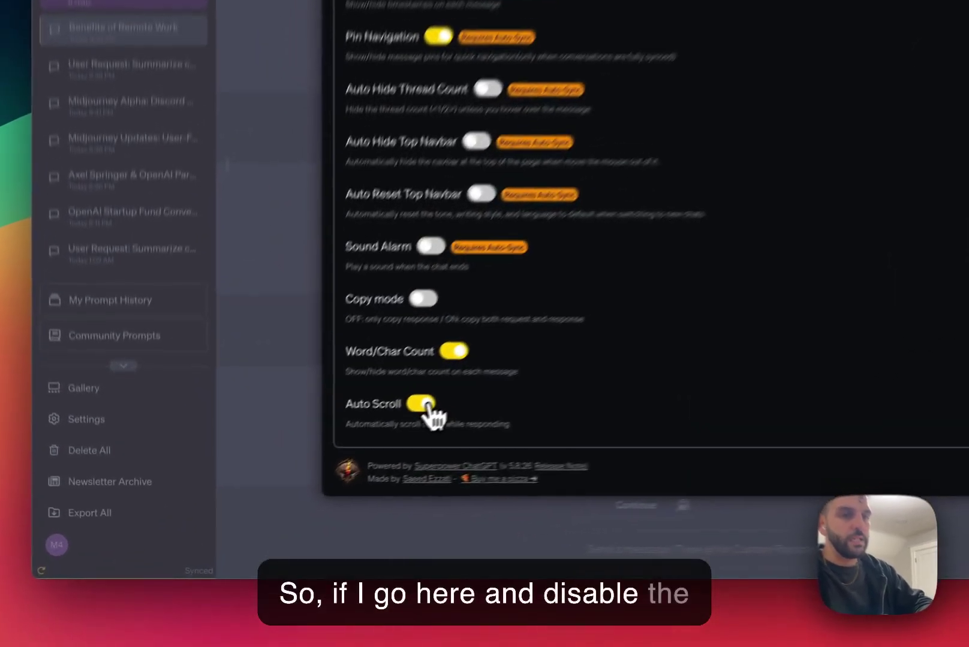
# Turn off Auto Scroll and close the Superpower settings
pyautogui.click(292, 478)
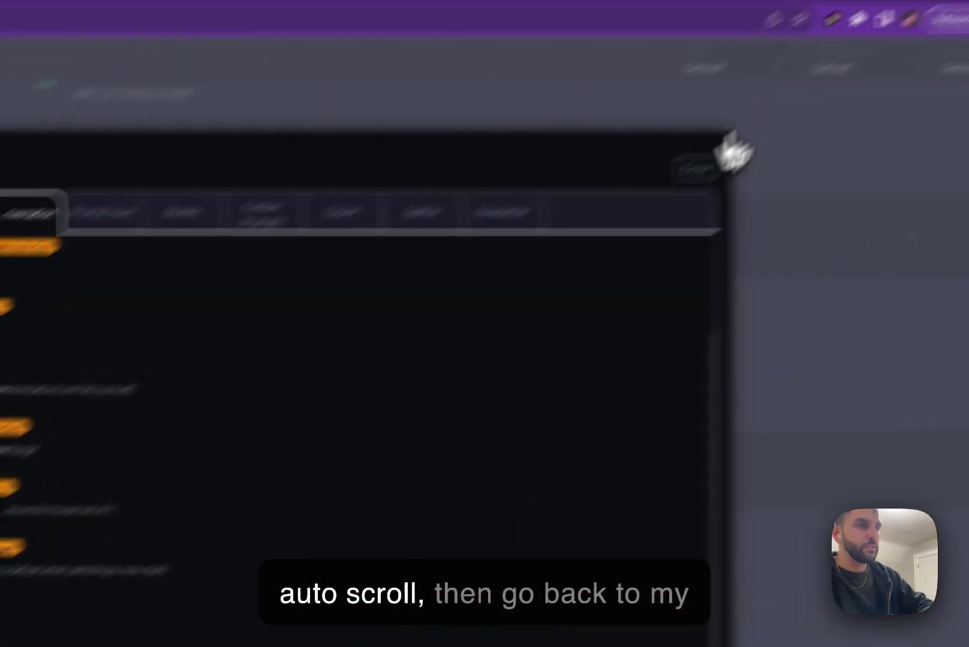
pyautogui.click(718, 168)
pyautogui.scroll(-10, 555, 287)
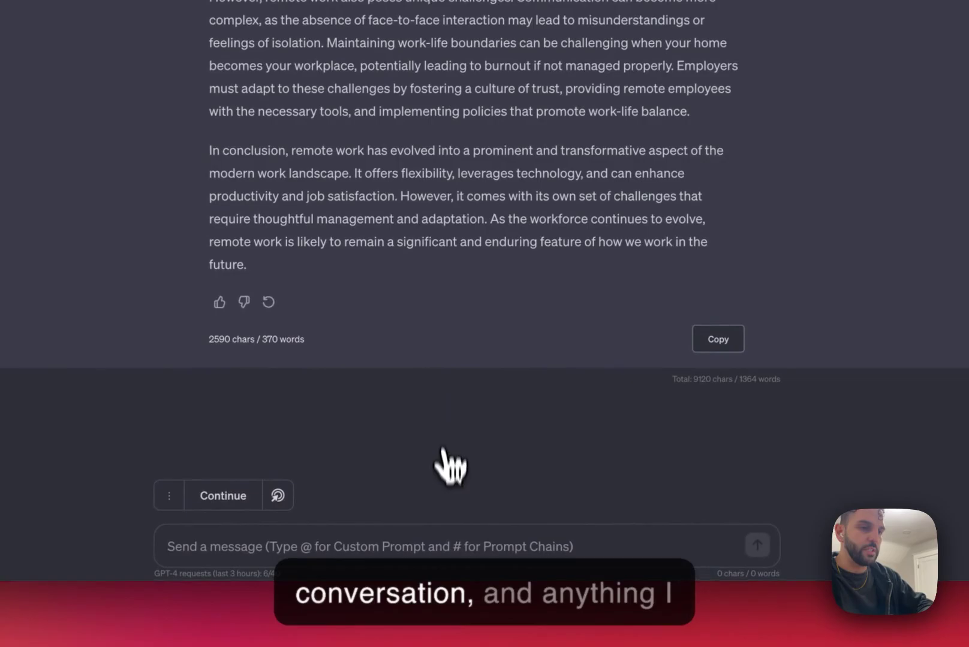
# Send 'hi', then the prompt 'Write 5 paragraph about remote work'
pyautogui.click(438, 542)
pyautogui.write('hi')
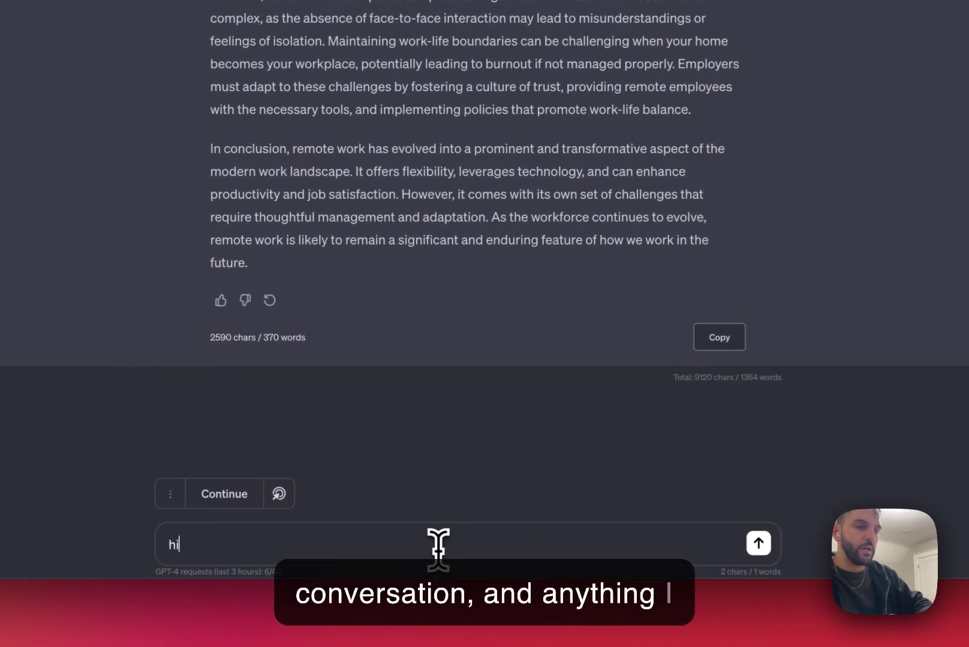
pyautogui.press('Return')
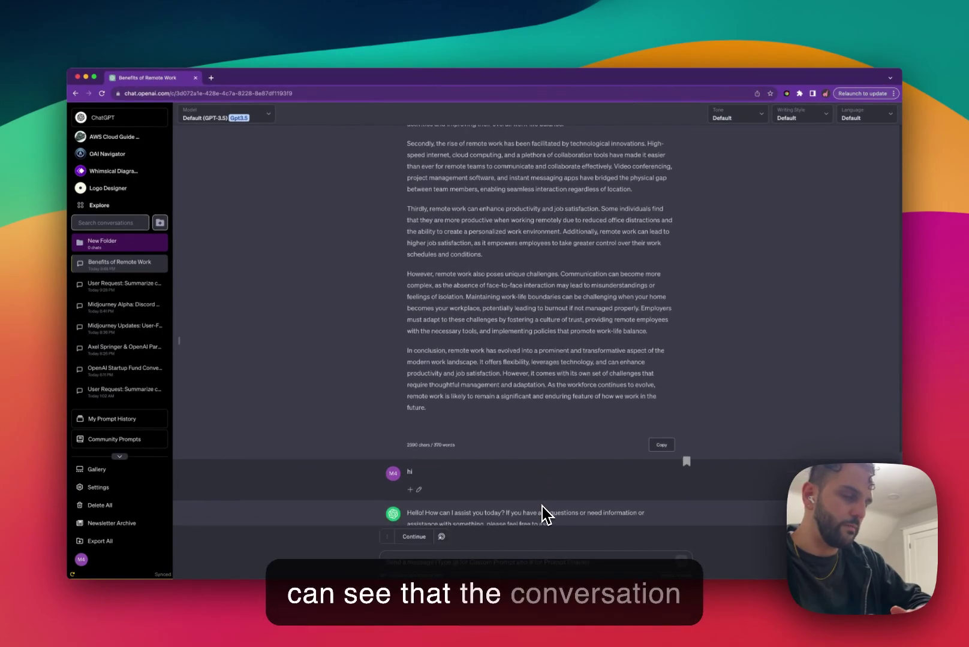
pyautogui.scroll(-2, 541, 515)
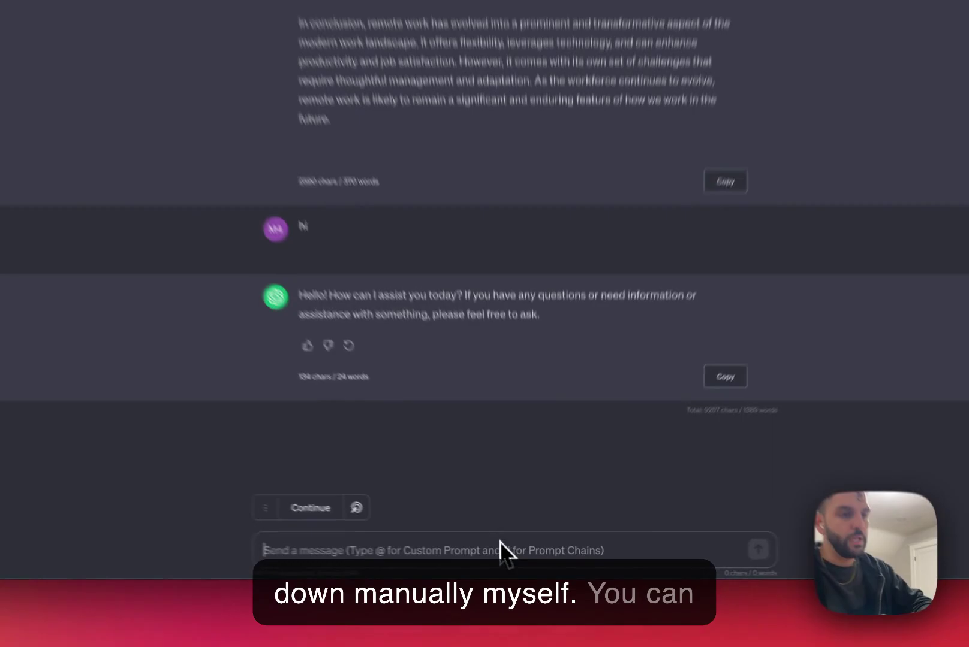
pyautogui.write('Write 5 paragraph about remote work')
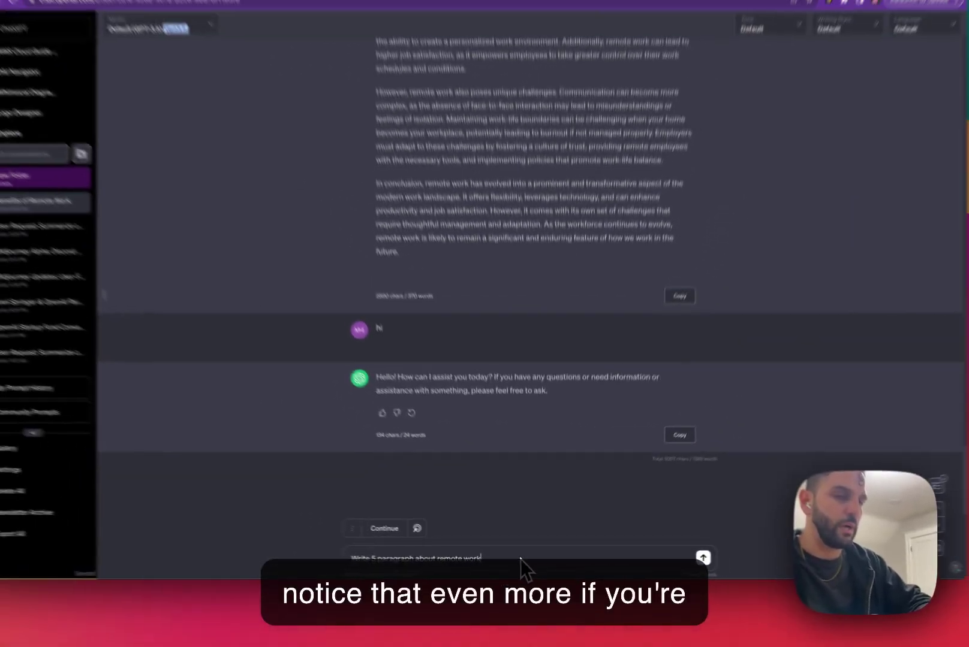
pyautogui.press('Return')
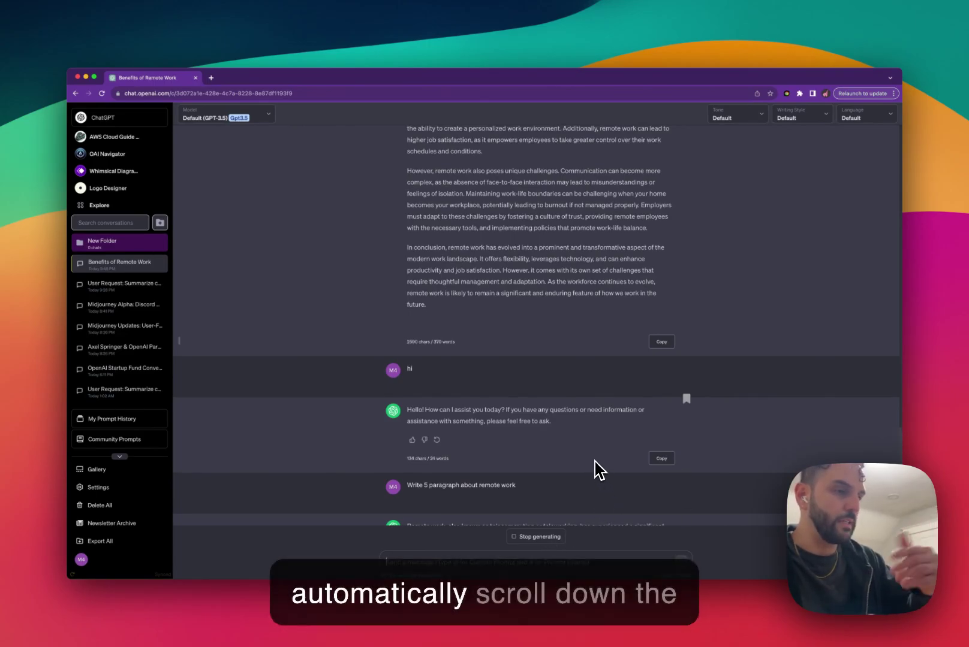
pyautogui.scroll(-8, 583, 234)
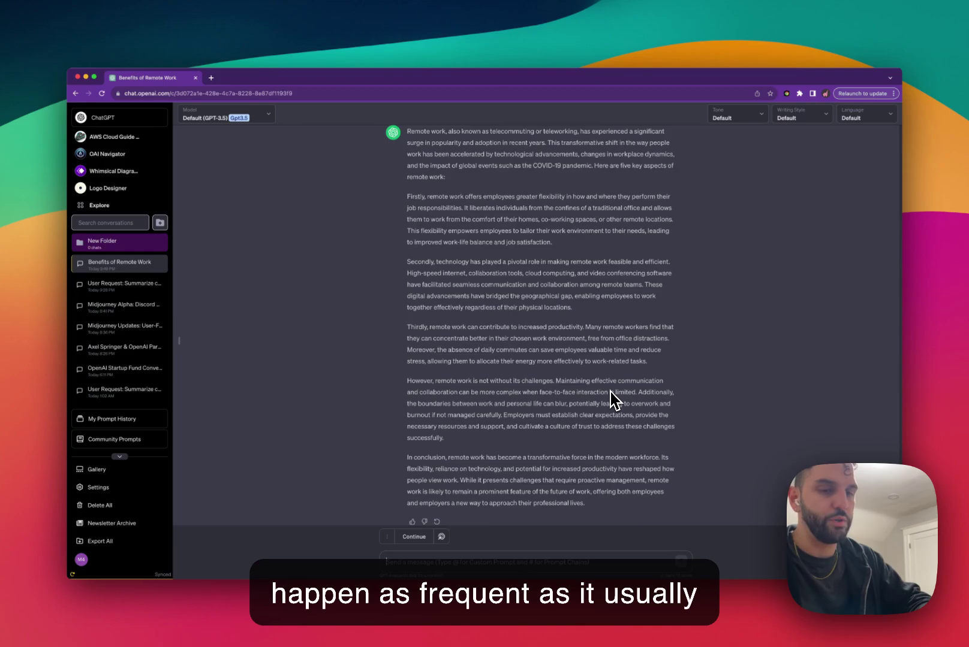
# Reopen Superpower's Conversation settings, switch Auto Scroll and Sound Alarm back on, and close them
pyautogui.press('super+shift+period')
pyautogui.click(374, 190)
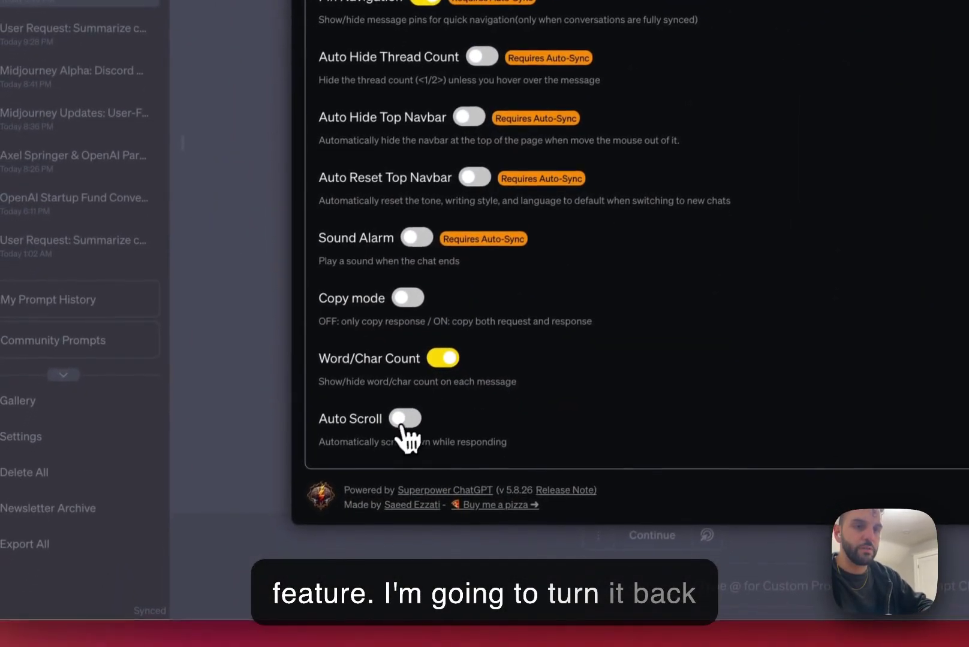
pyautogui.click(402, 419)
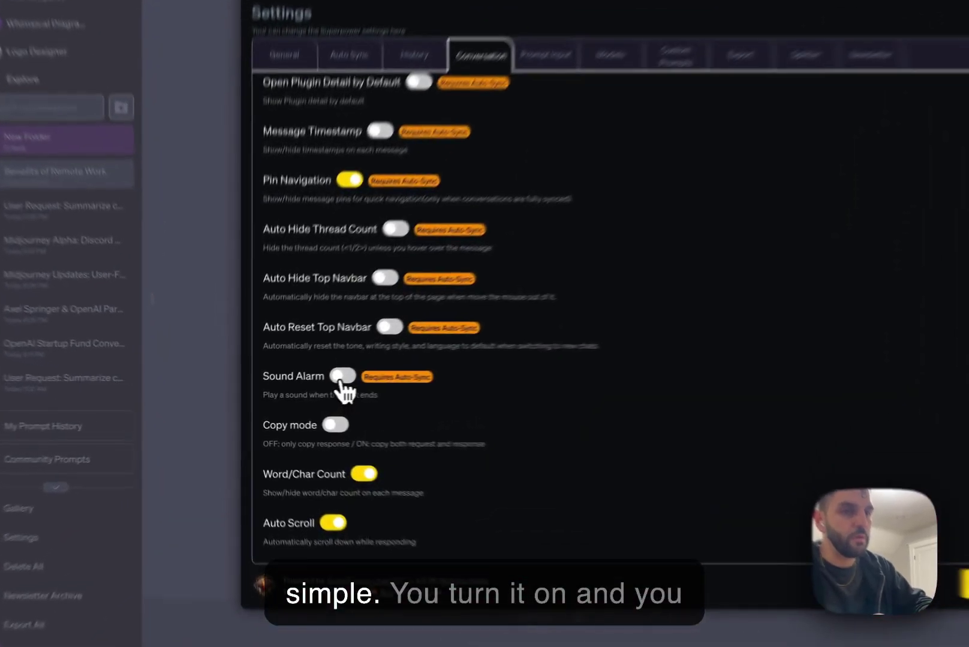
pyautogui.click(296, 388)
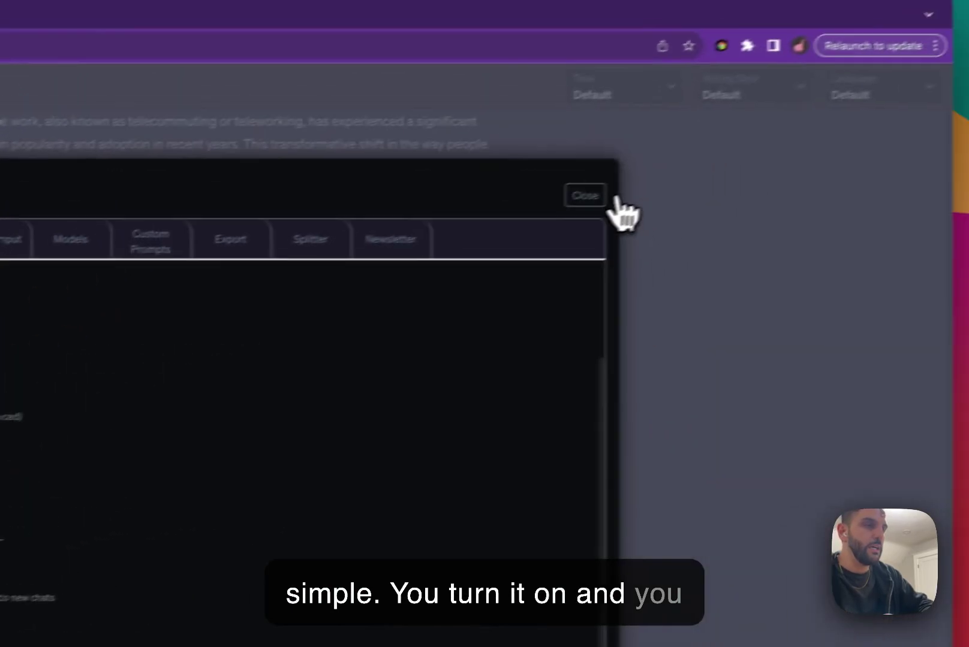
pyautogui.click(878, 98)
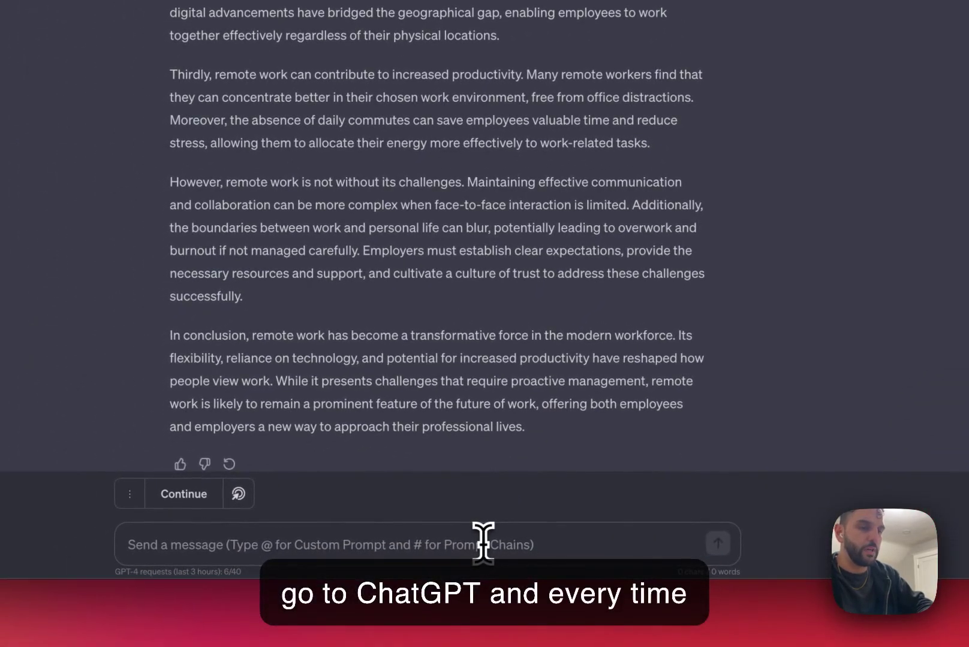
# Send a 'Hi' message and wait for the 'Hello again!' reply
pyautogui.write('hi')
pyautogui.press('BackSpace')
pyautogui.press('BackSpace')
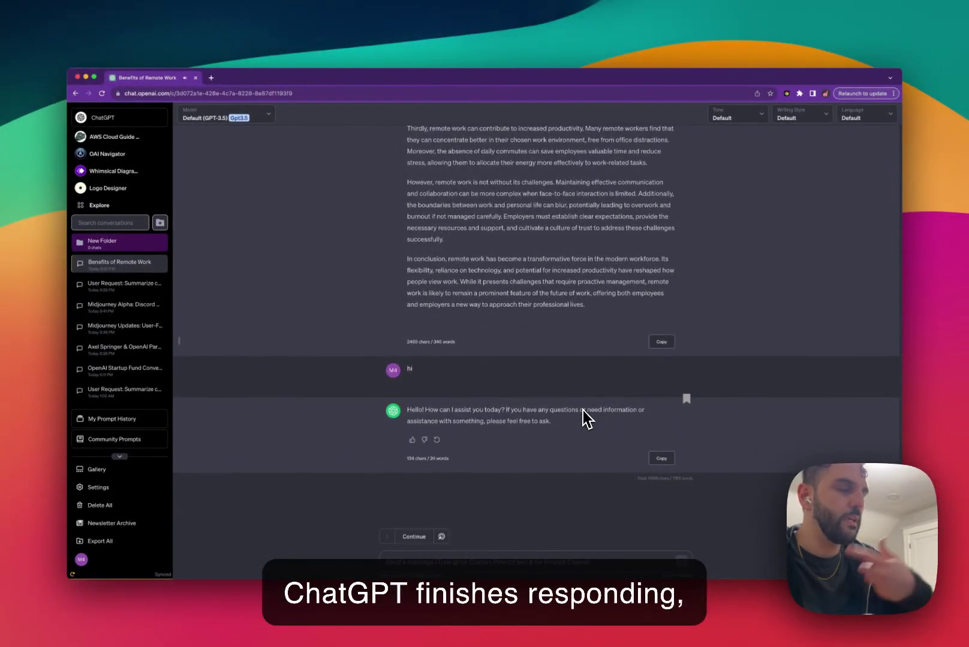
pyautogui.write('H')
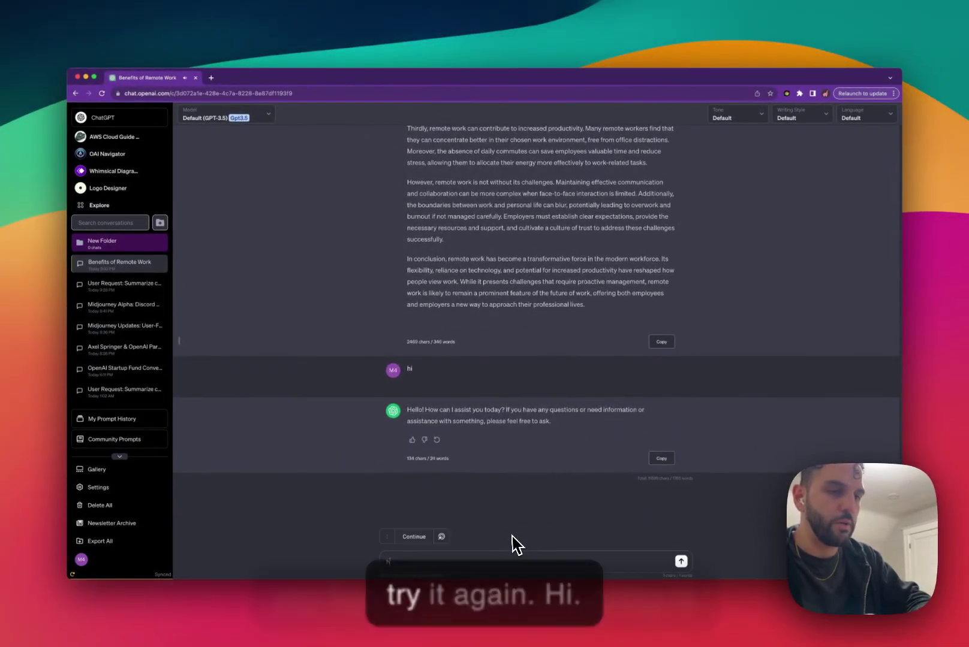
pyautogui.write('i')
pyautogui.press('Return')
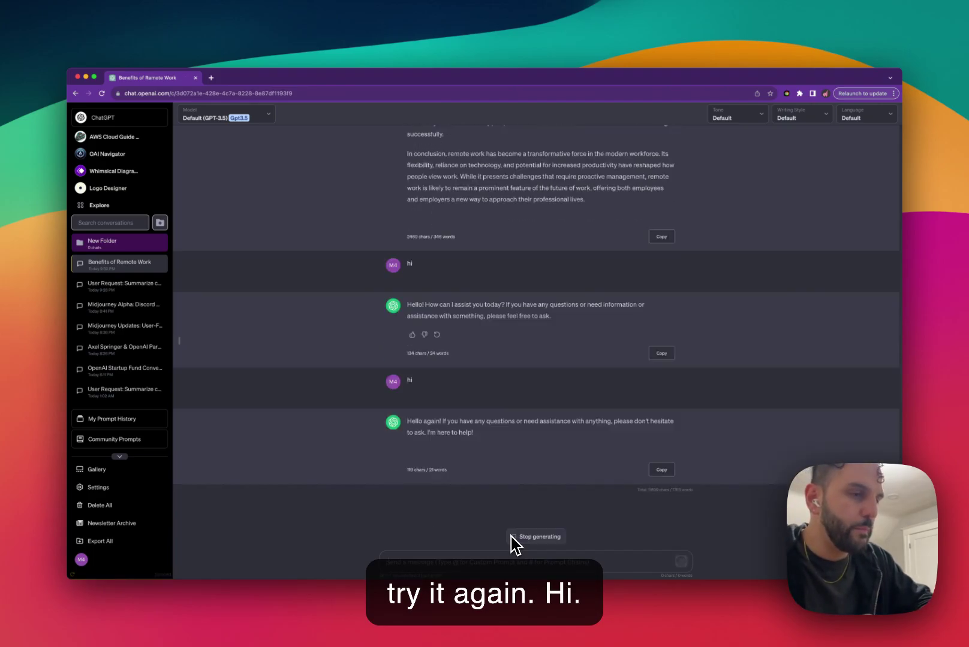